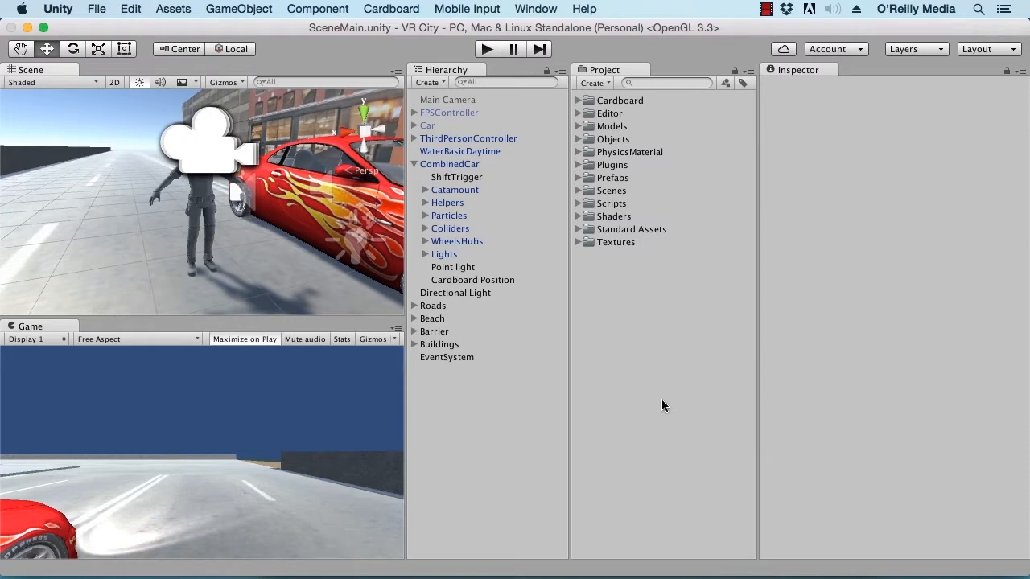
- Open the player settings from the build settings and set the company name to "Burningthumb Studios"
click(97, 8)
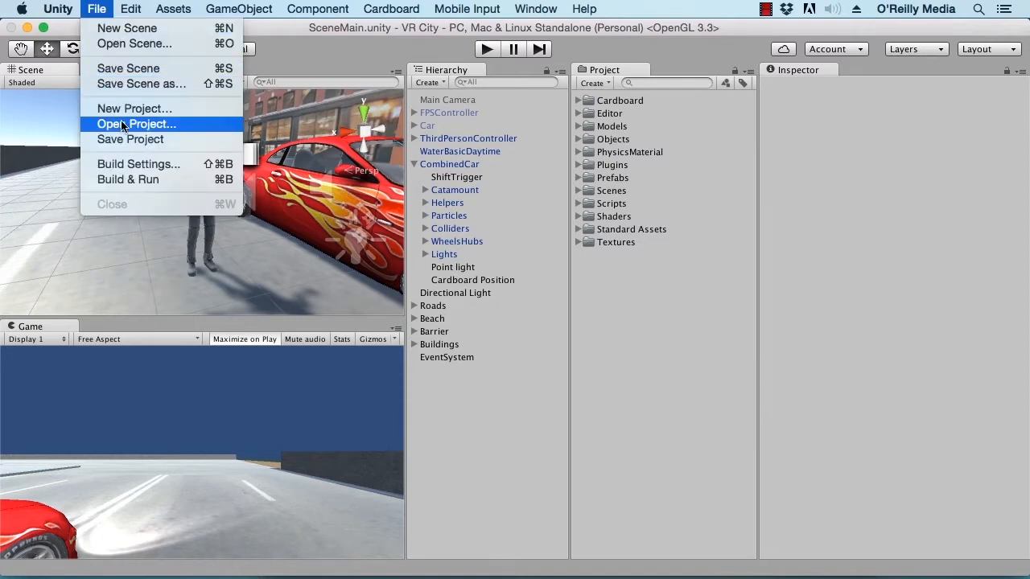
click(139, 166)
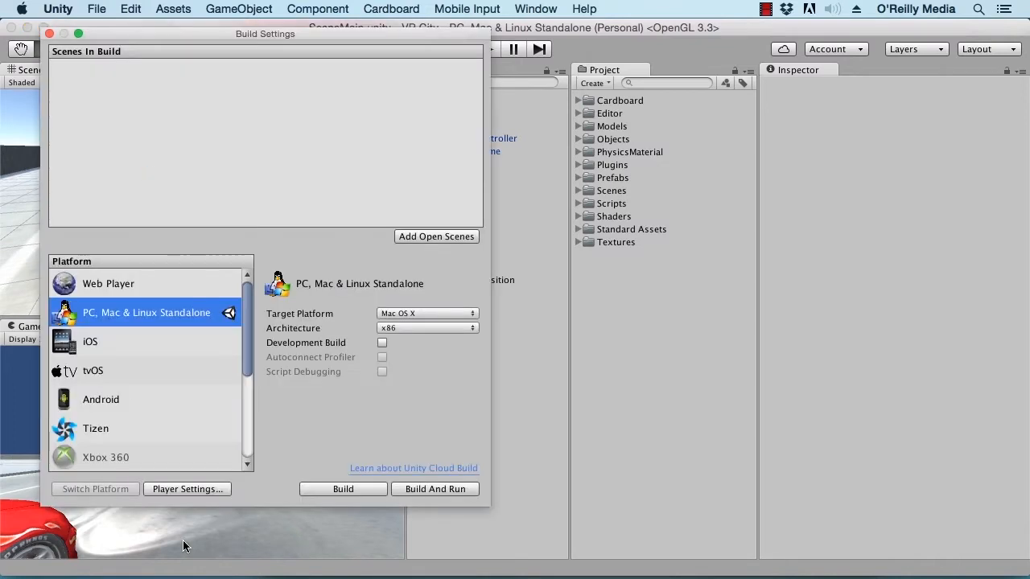
click(207, 489)
click(948, 123)
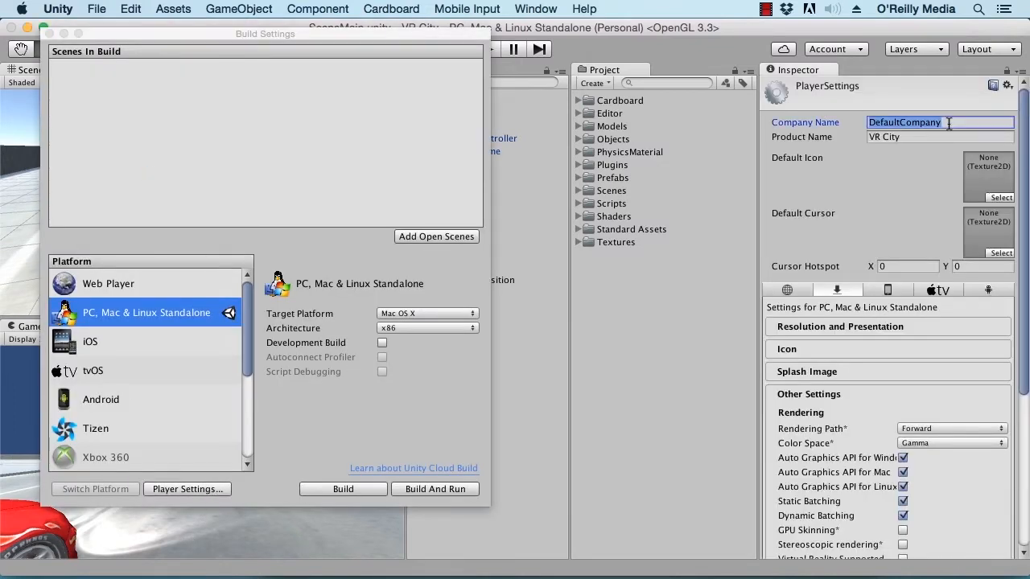
text(Burningthumb )
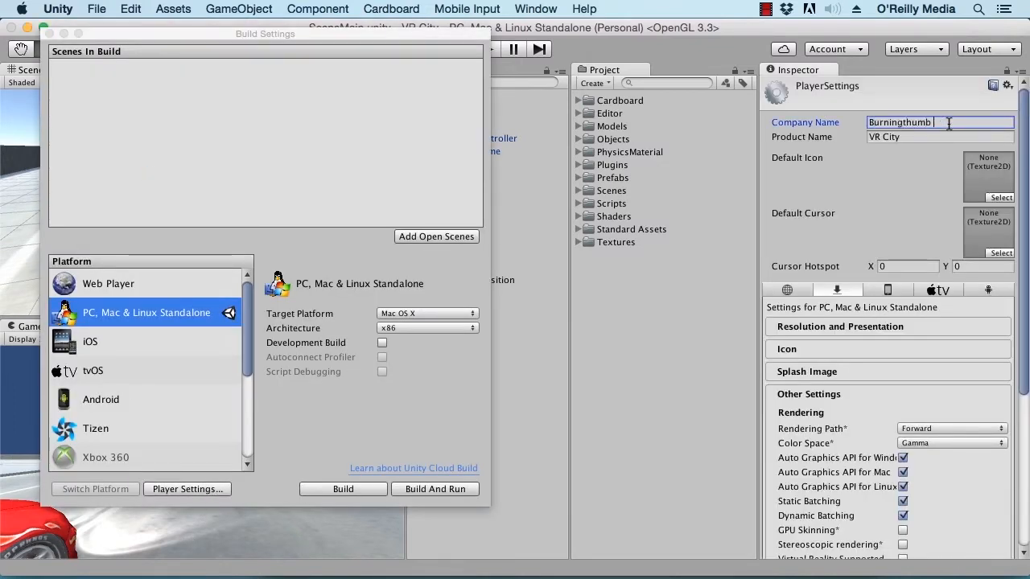
text(Studios)
click(919, 138)
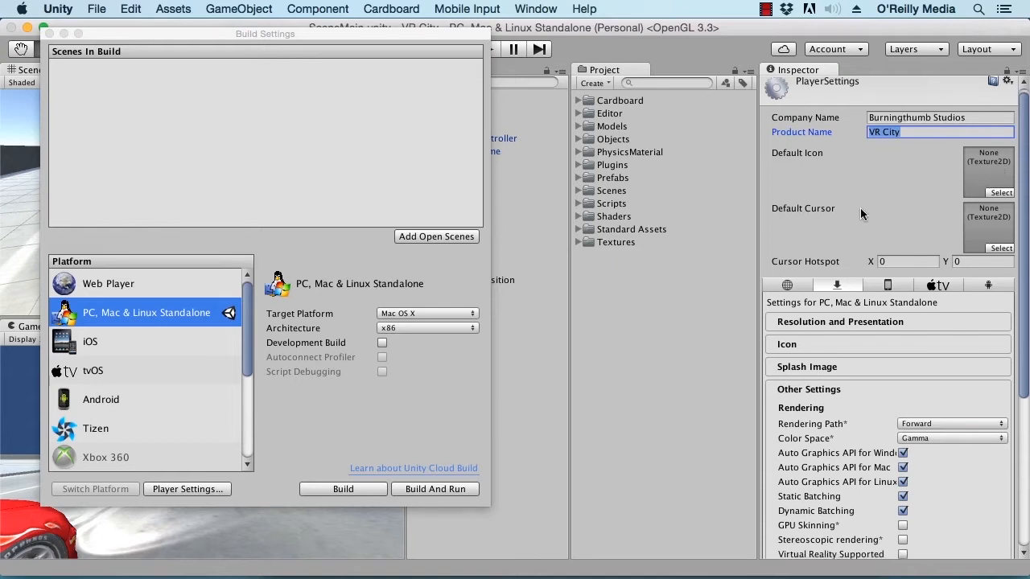
- In the iOS player settings, set the bundle identifier to com.burningthumb.vrcity
scroll(862, 213, down, 2)
click(887, 263)
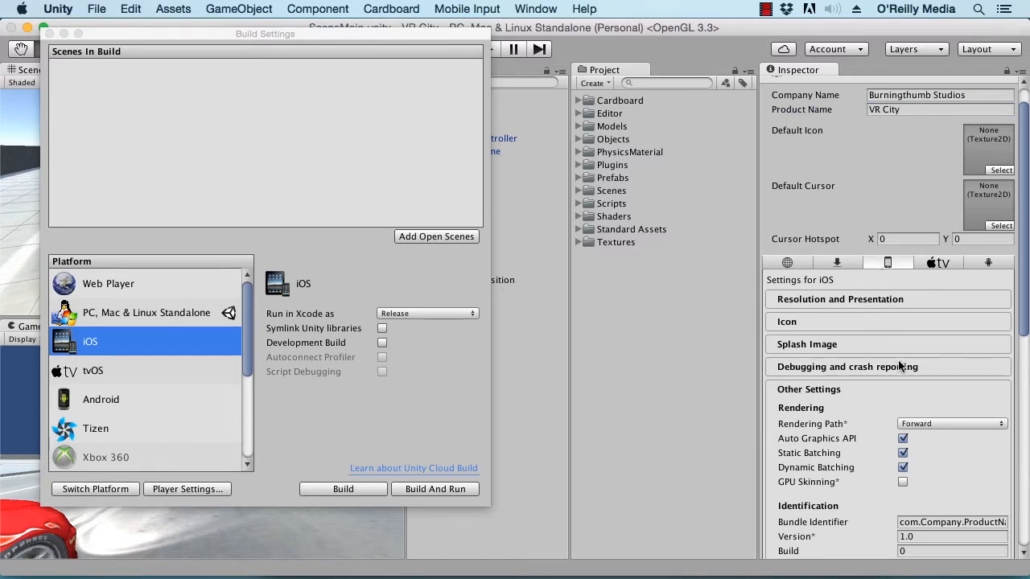
click(849, 389)
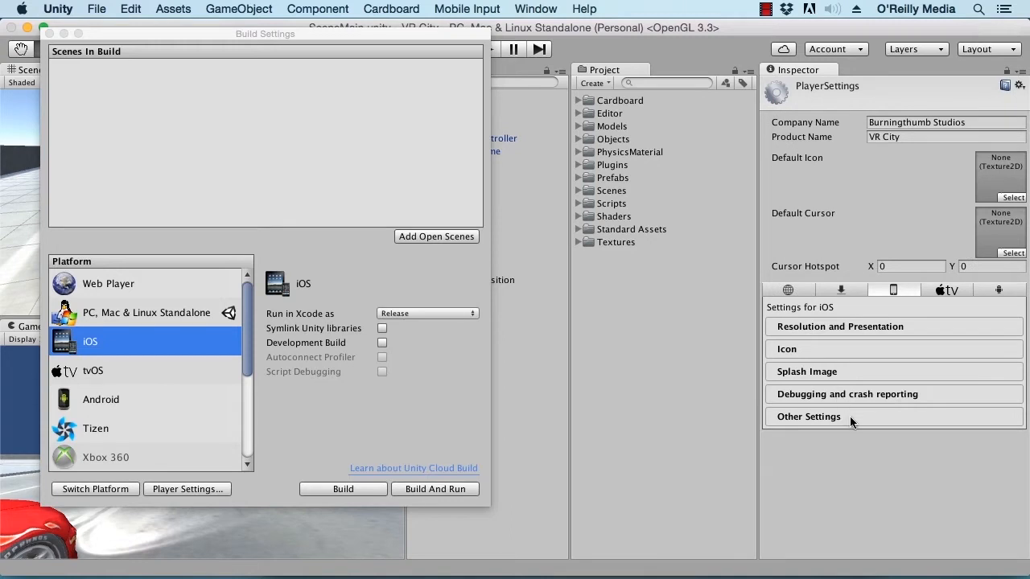
click(850, 416)
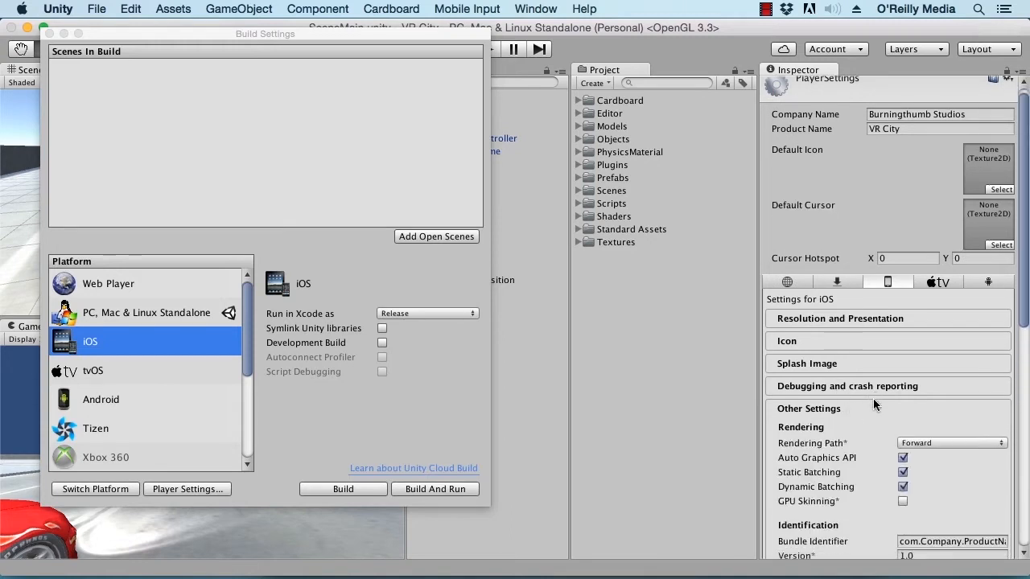
scroll(873, 399, down, 2)
scroll(873, 399, down, 2)
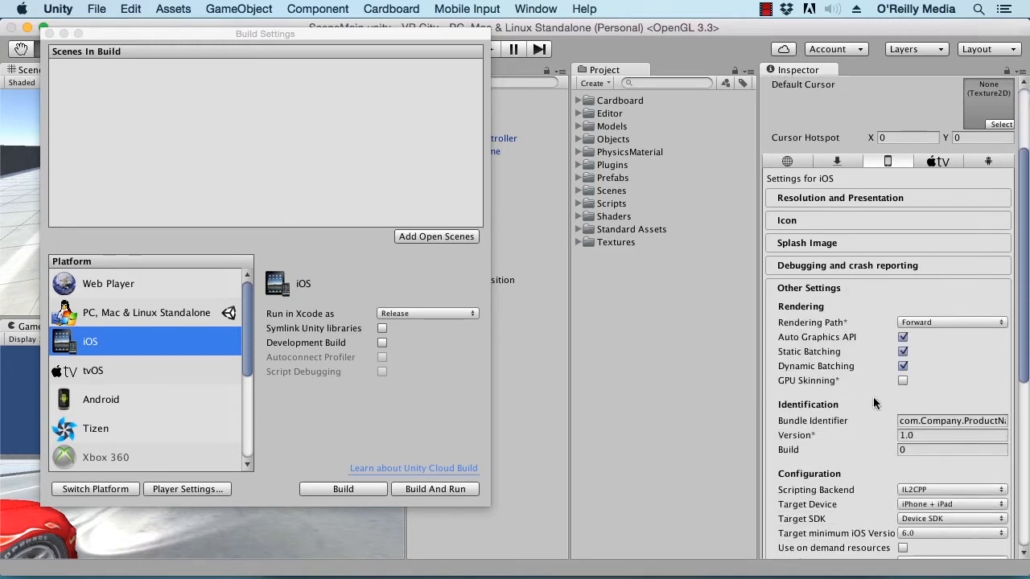
click(943, 420)
text(c)
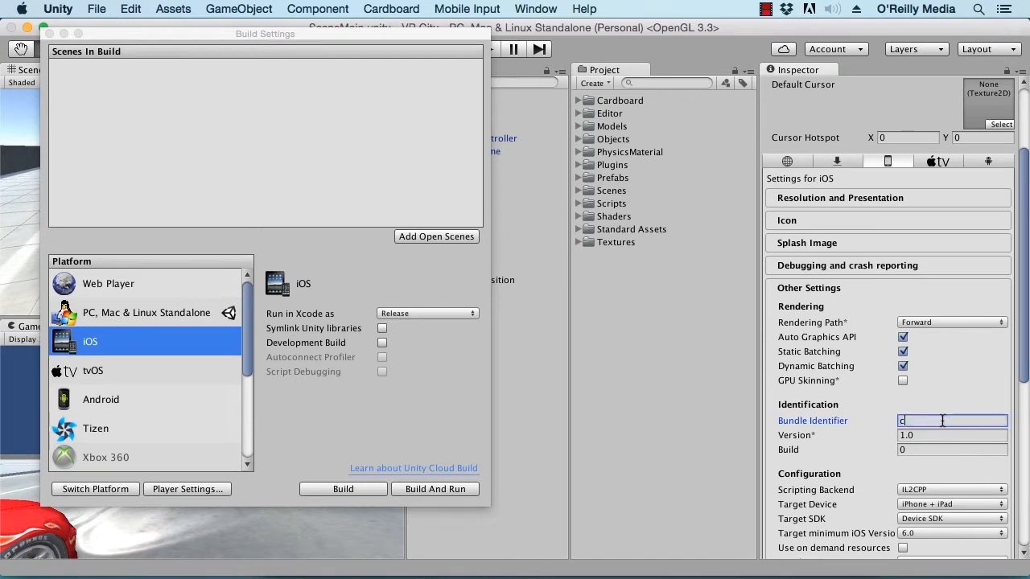
text(om.burningthumb.vrcity)
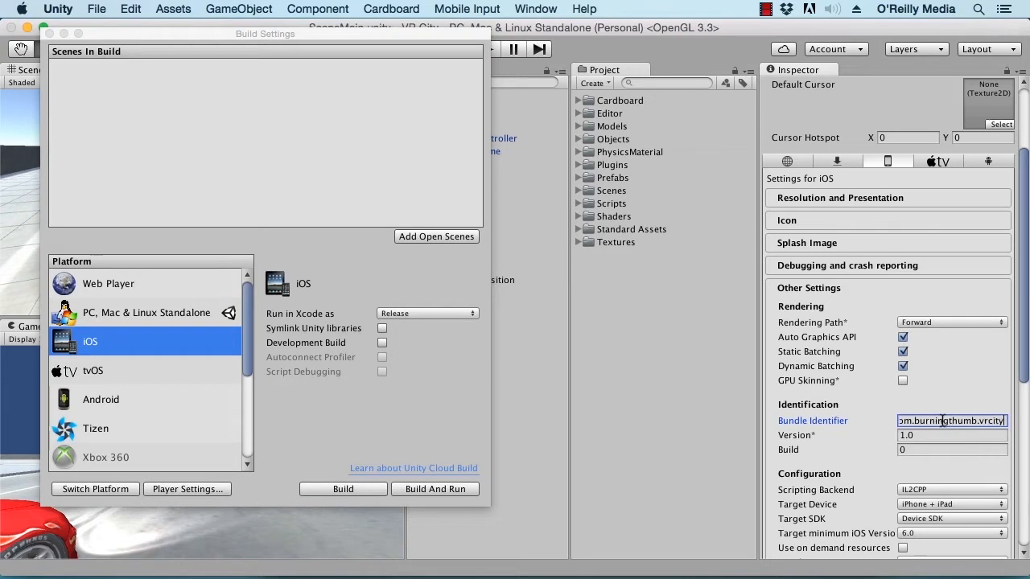
click(967, 436)
- Enable Virtual Reality Supported in the PC, Mac & Linux Standalone player settings
click(988, 161)
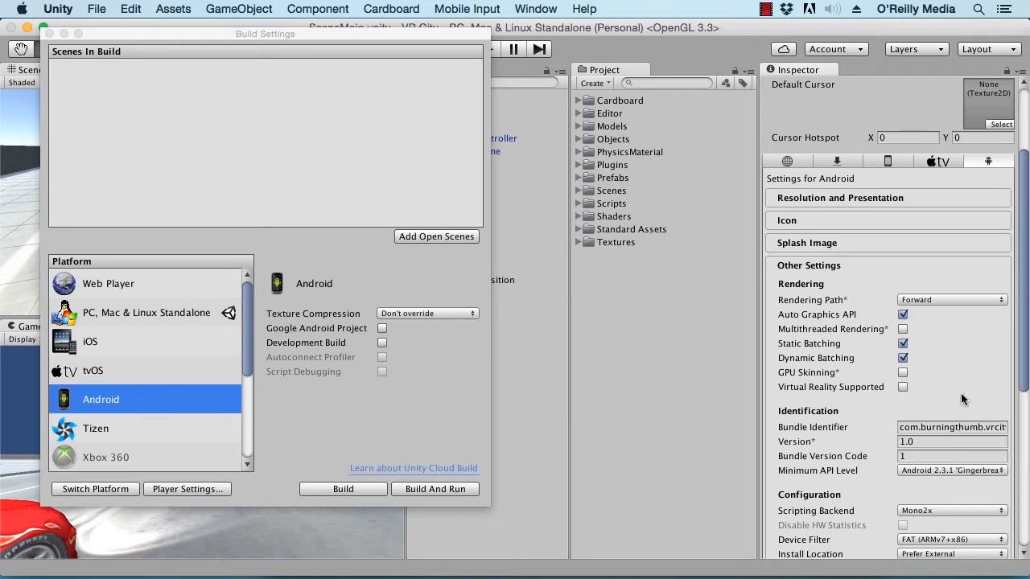
click(838, 160)
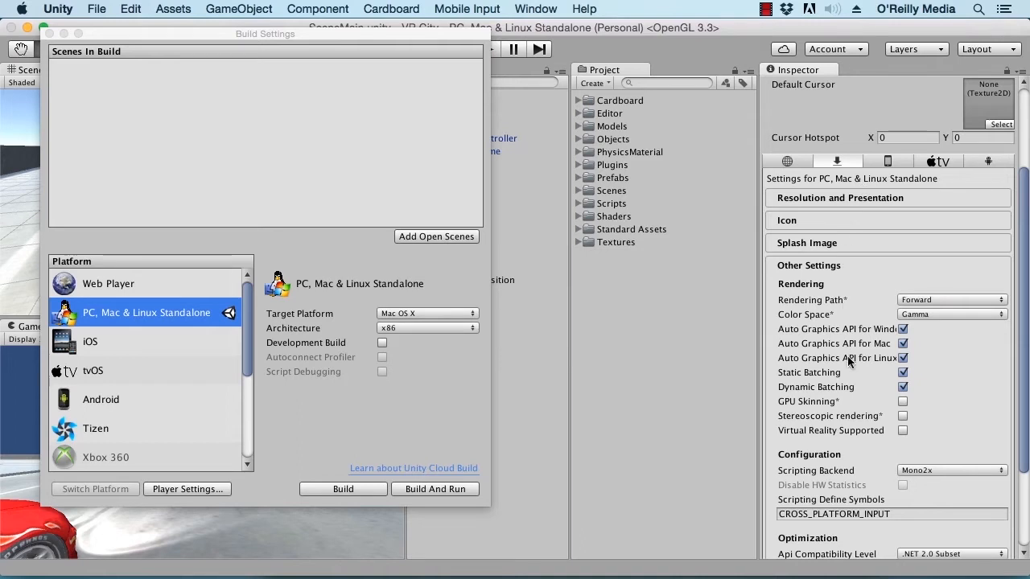
scroll(881, 425, down, 2)
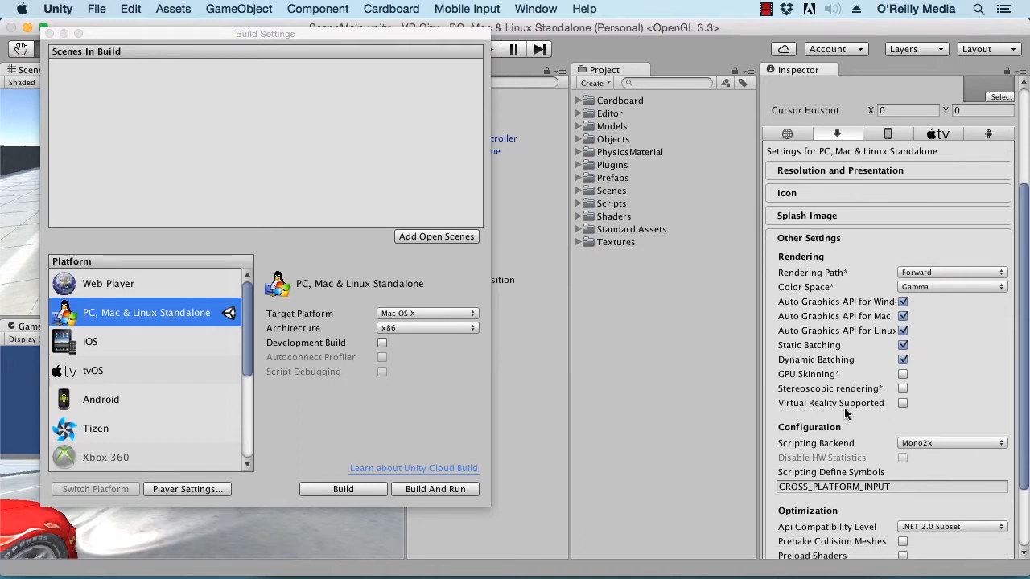
click(903, 403)
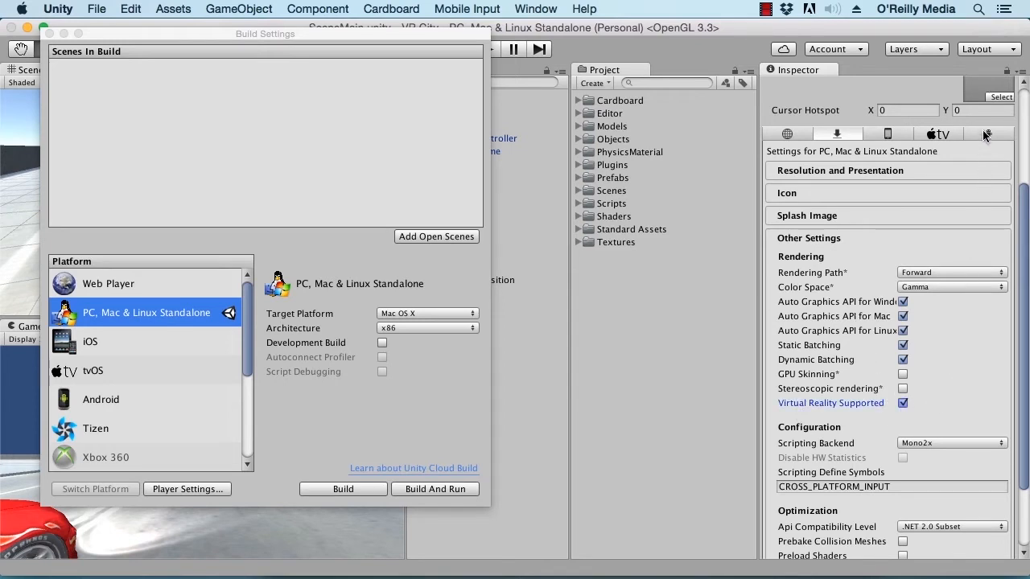
- Set the Android minimum API level to Android 5.0 'Lollipop' (API level 21) and close the build settings
click(101, 399)
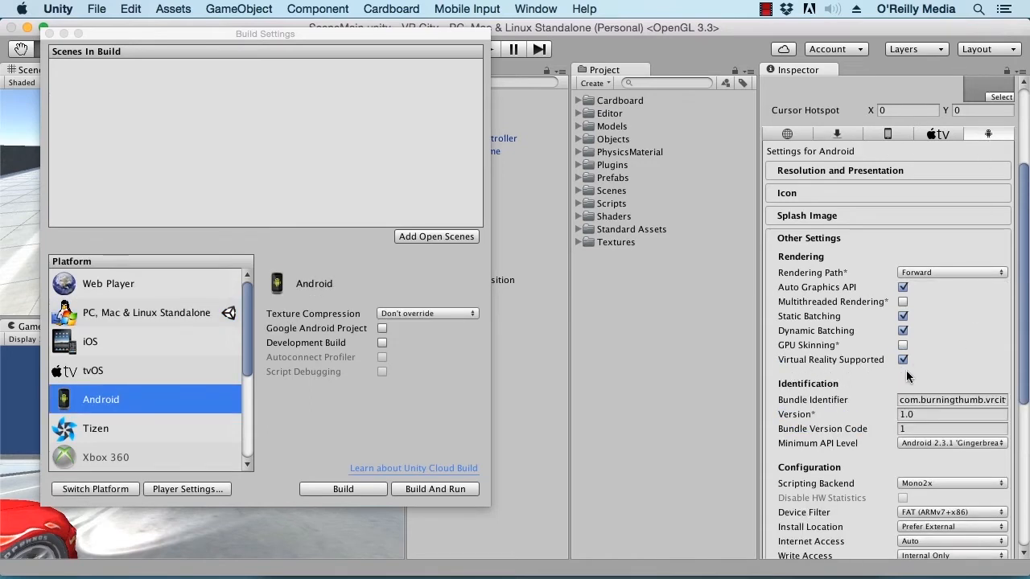
click(912, 441)
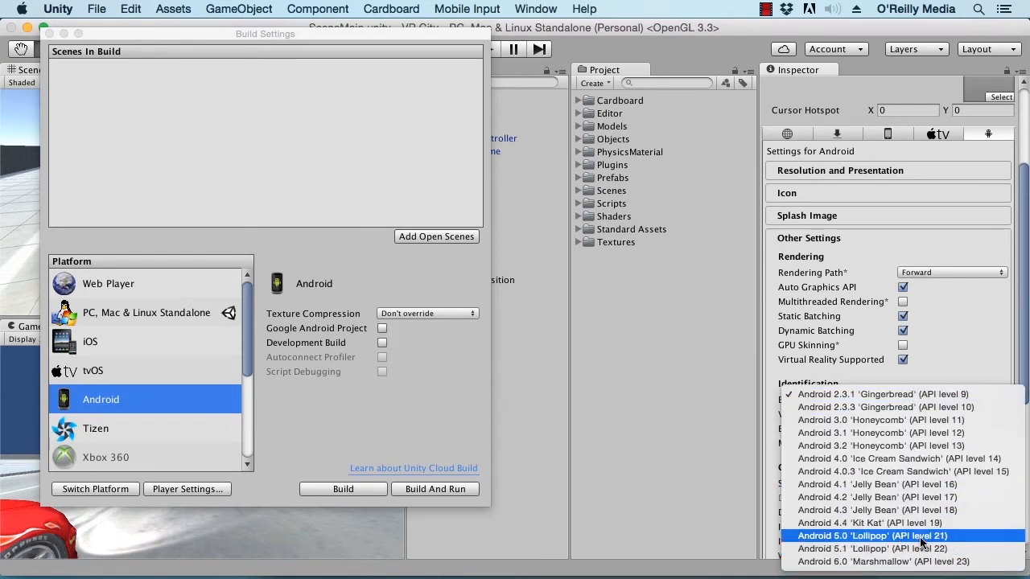
click(921, 537)
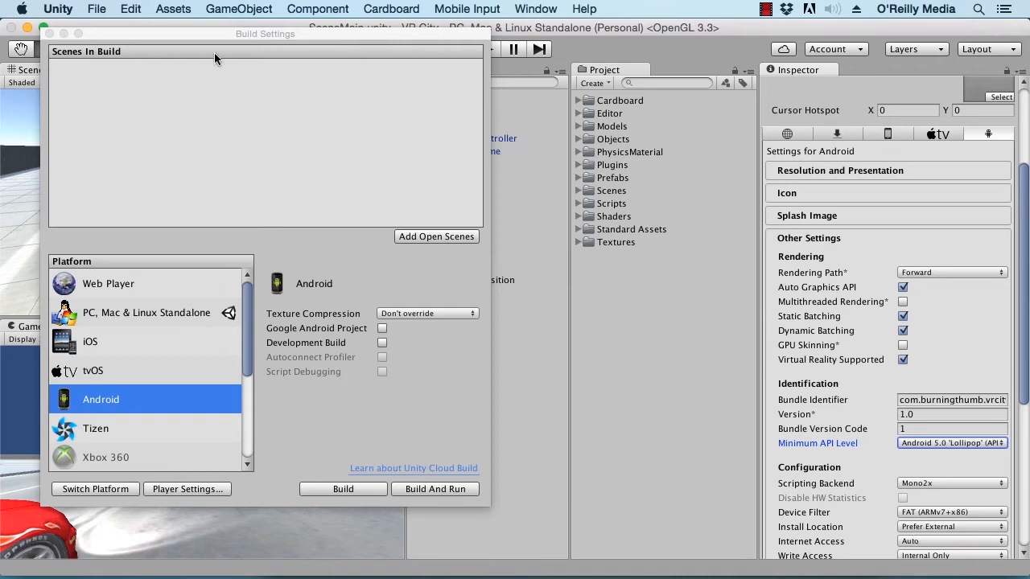
click(49, 34)
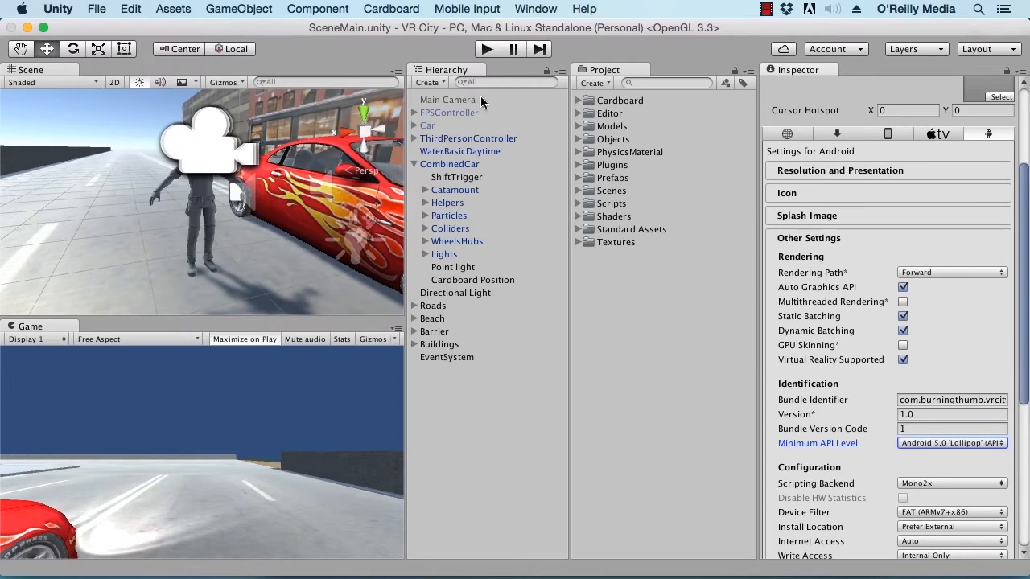
- Switch the scene to the first-person player by deactivating ThirdPersonController and CombinedCar and activating FPSController
click(463, 138)
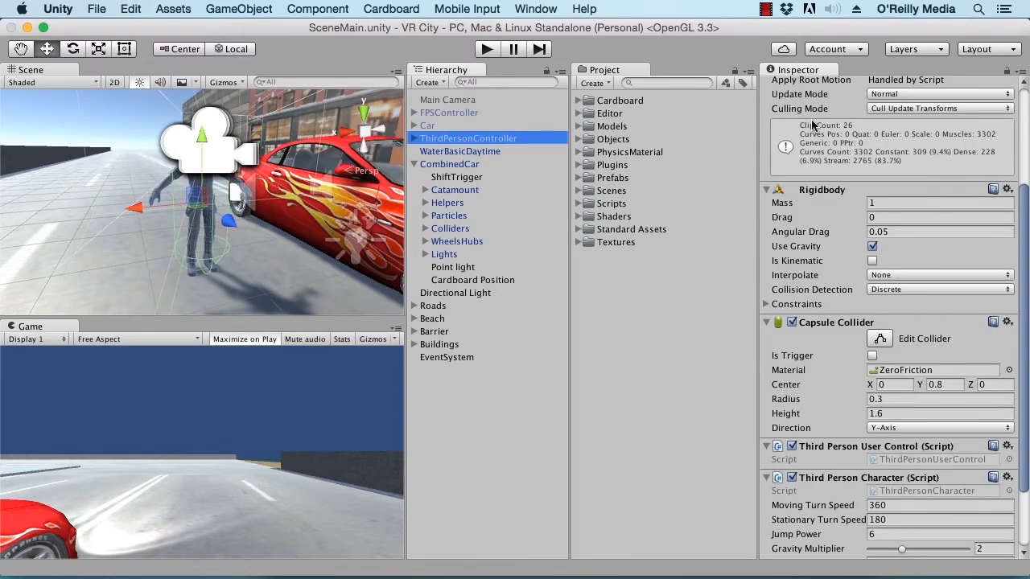
scroll(813, 125, up, 5)
click(792, 84)
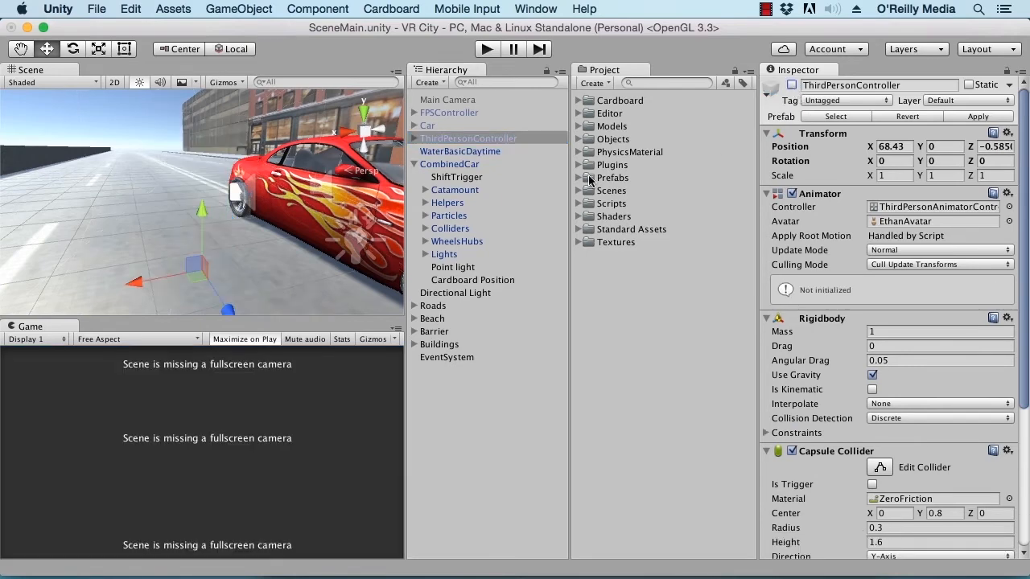
click(438, 165)
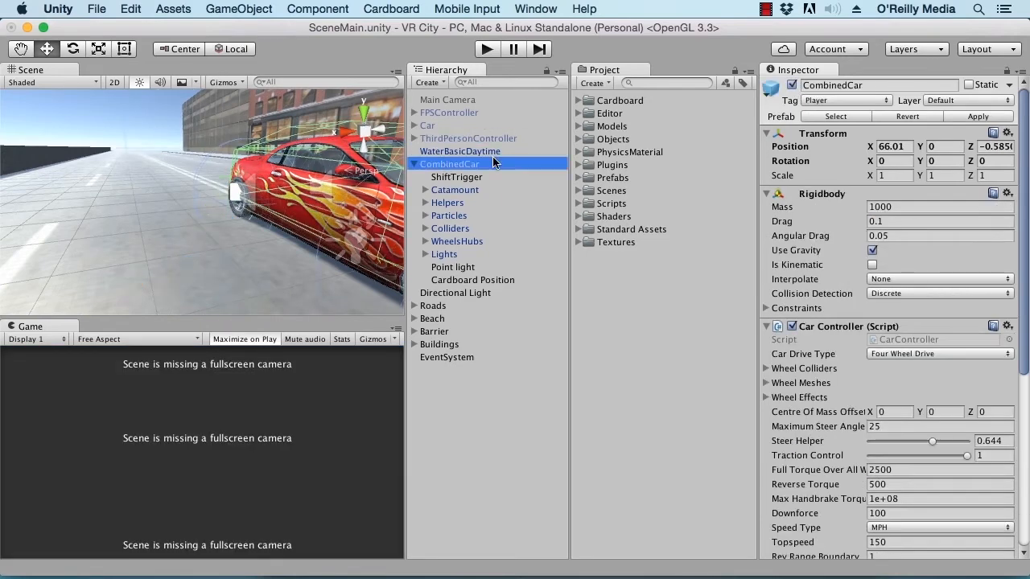
click(792, 85)
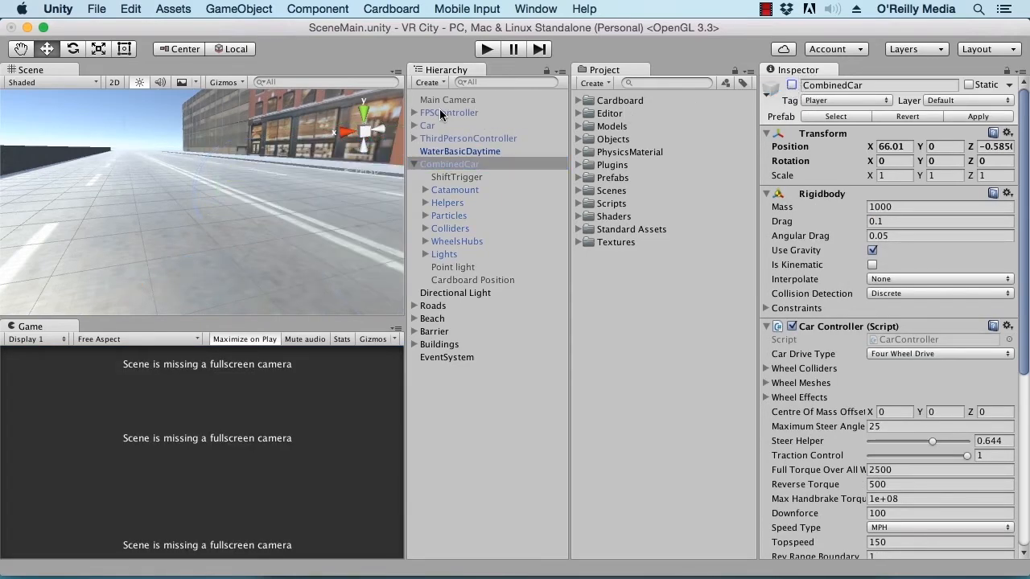
click(440, 114)
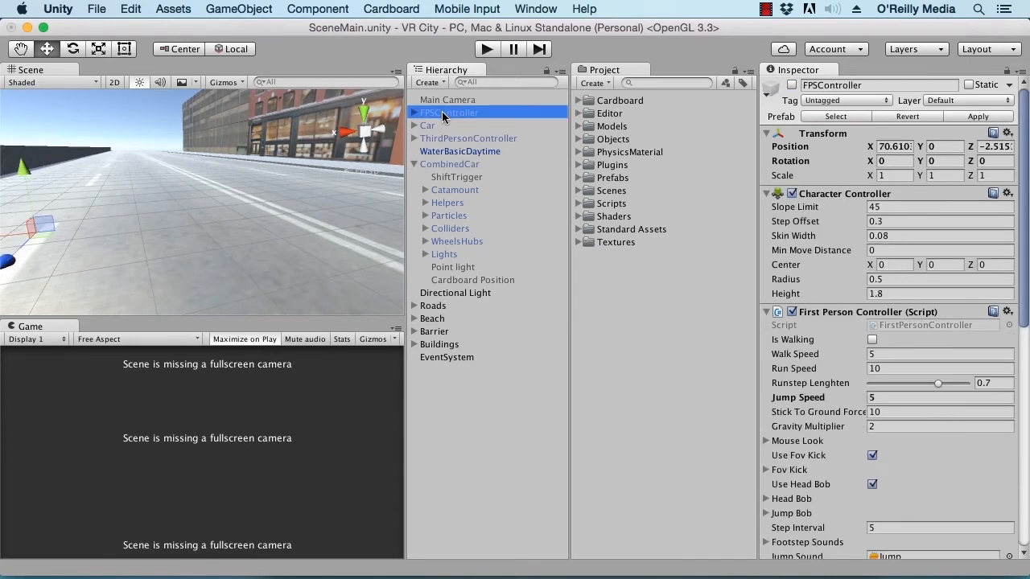
click(792, 85)
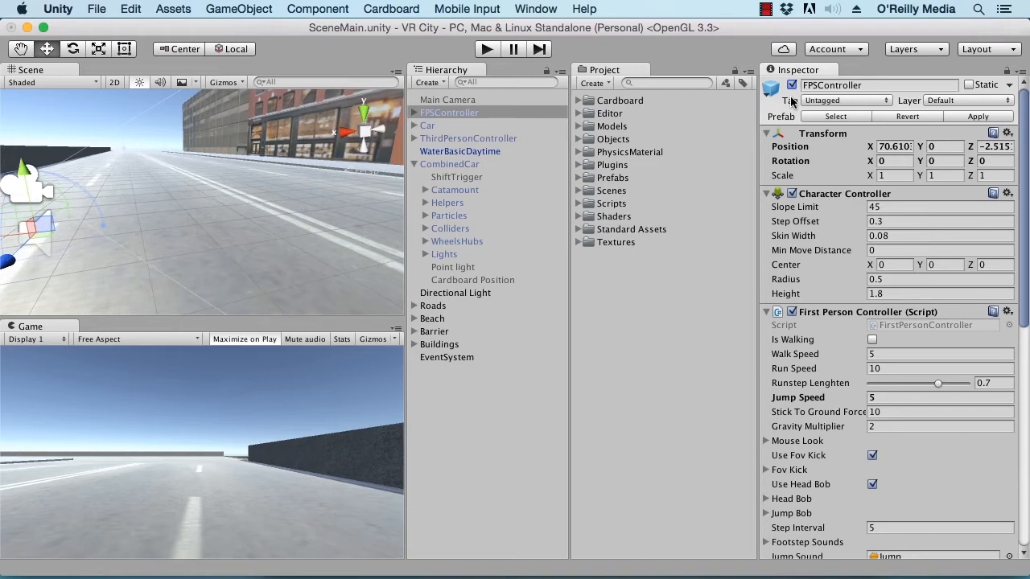
- Switch the scene back to the third-person setup by deactivating FPSController and reactivating ThirdPersonController and CombinedCar
click(464, 115)
click(792, 85)
click(459, 139)
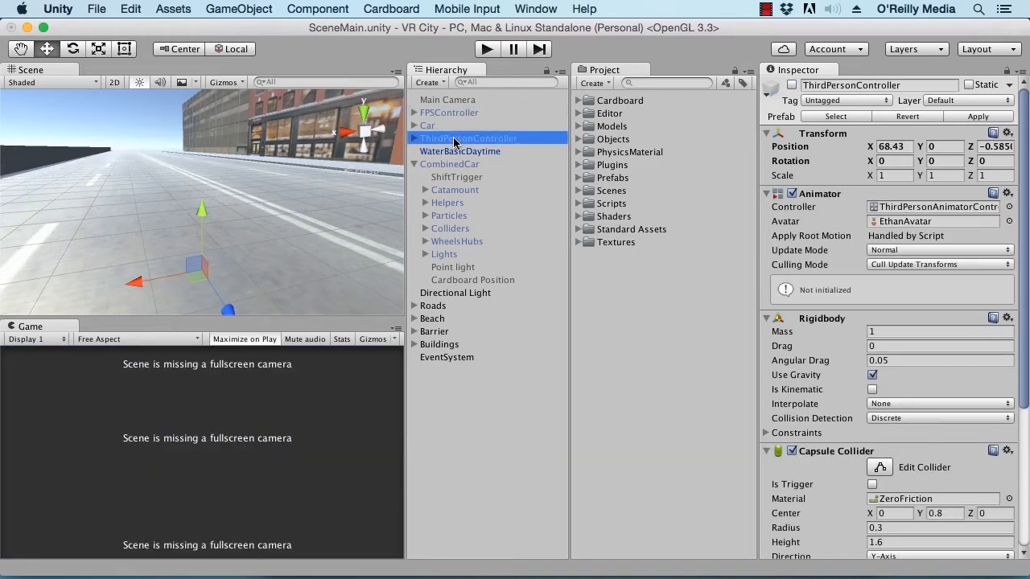
click(791, 84)
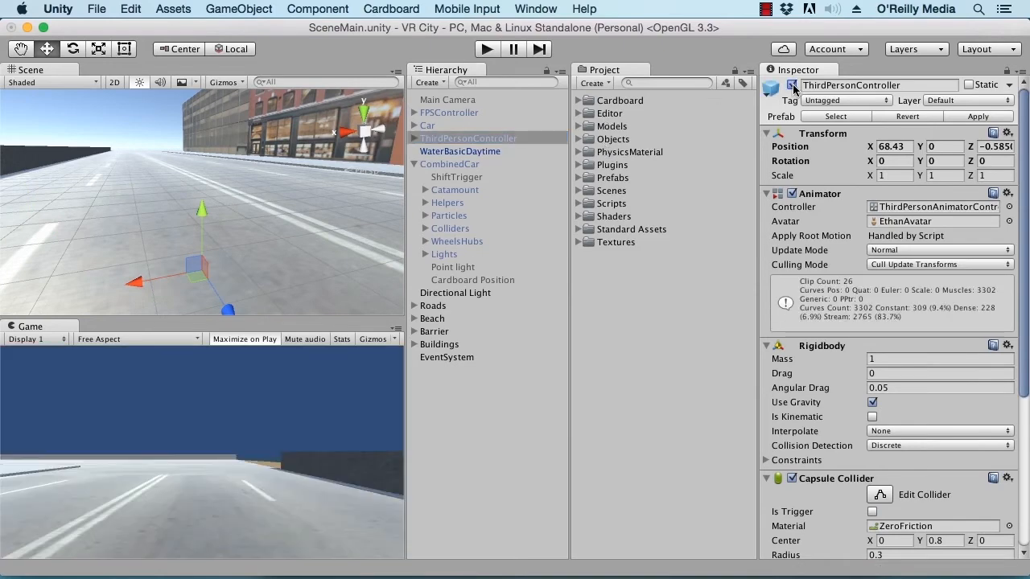
click(471, 164)
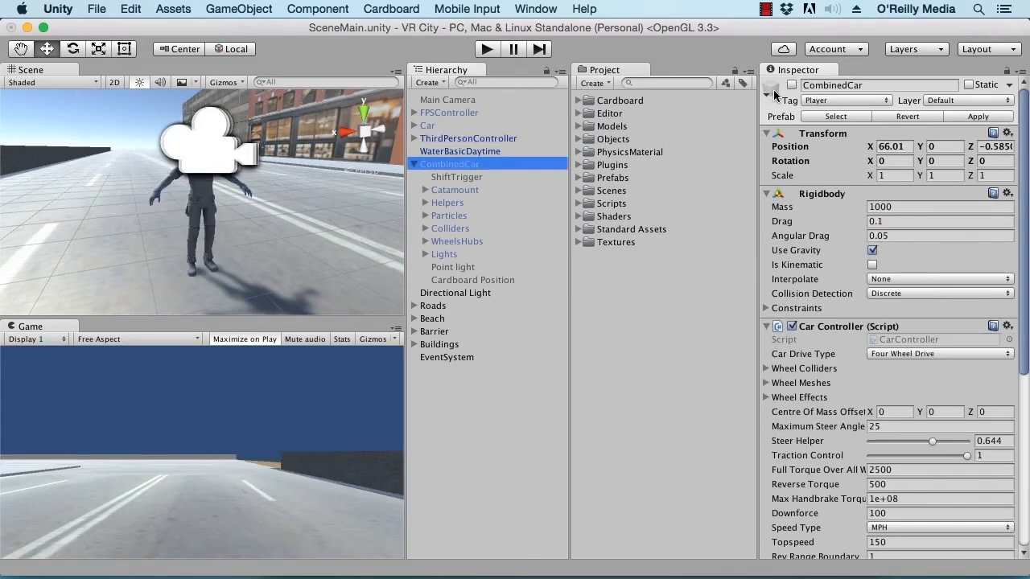
click(791, 85)
- Disable the Car User Control script on CombinedCar
scroll(814, 304, down, 5)
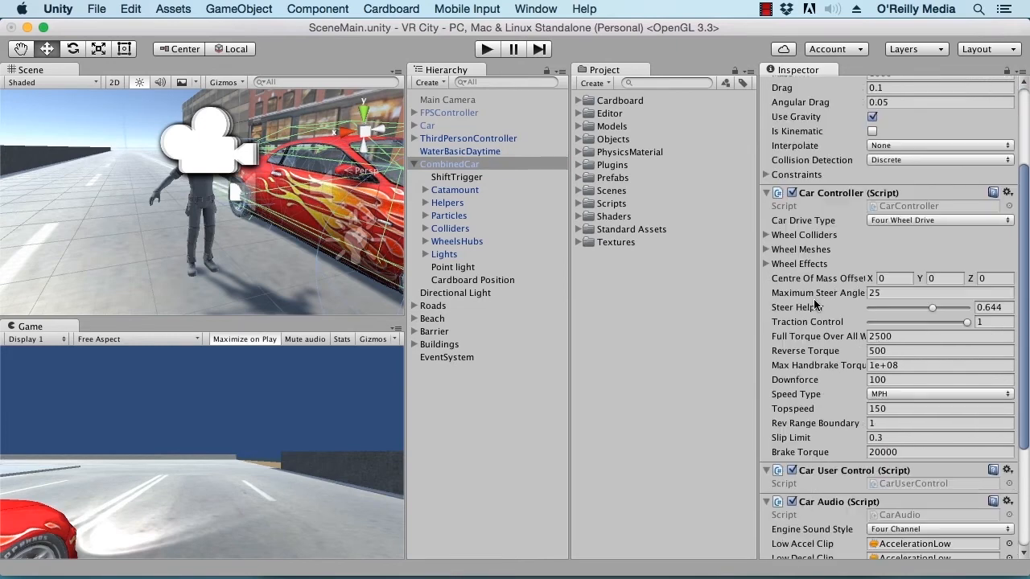
click(792, 433)
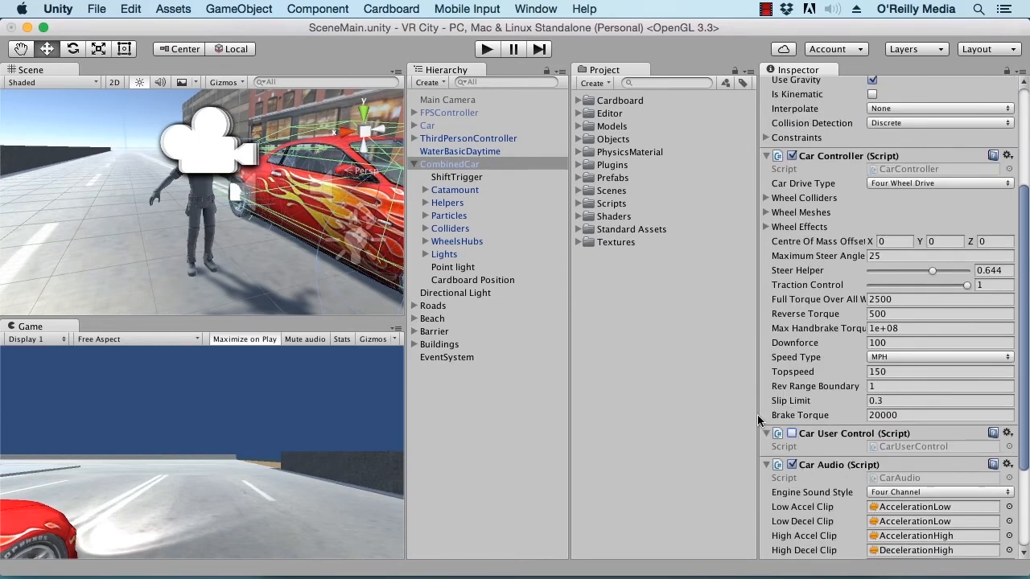
- Turn off VR Mode Enabled on the CardboardMain object nested under ThirdPersonController's Cardboard Position
click(486, 139)
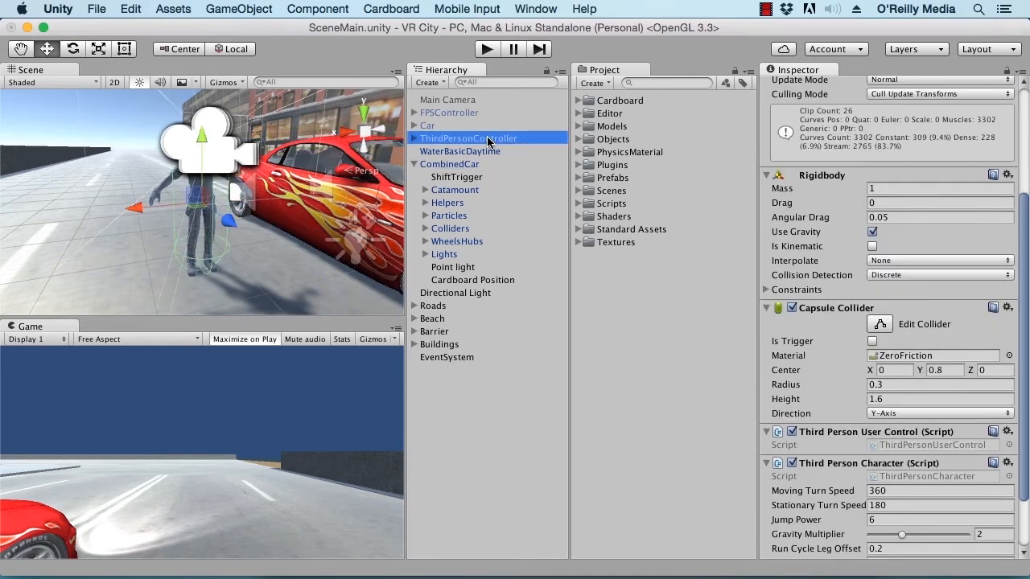
click(414, 138)
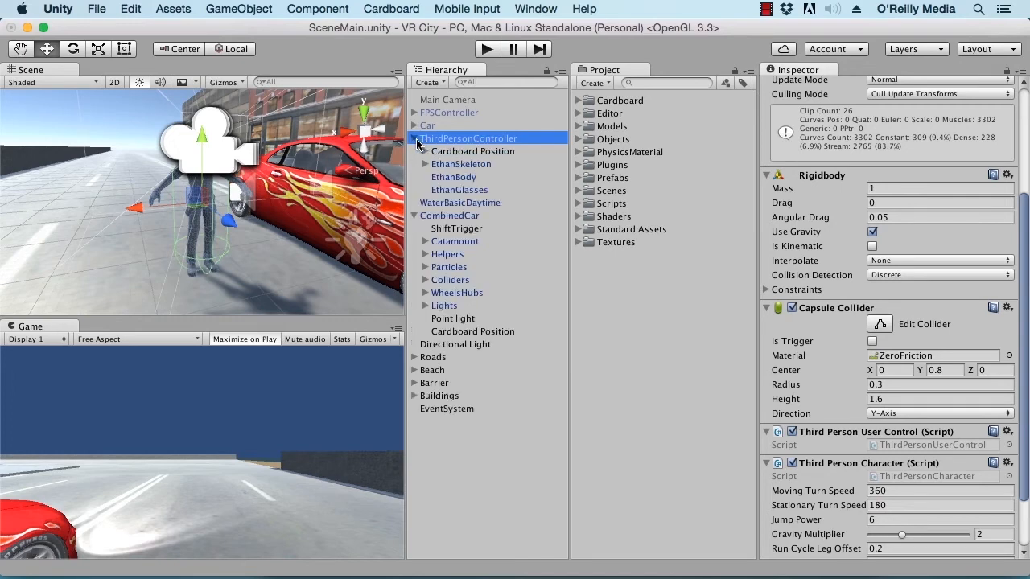
click(425, 151)
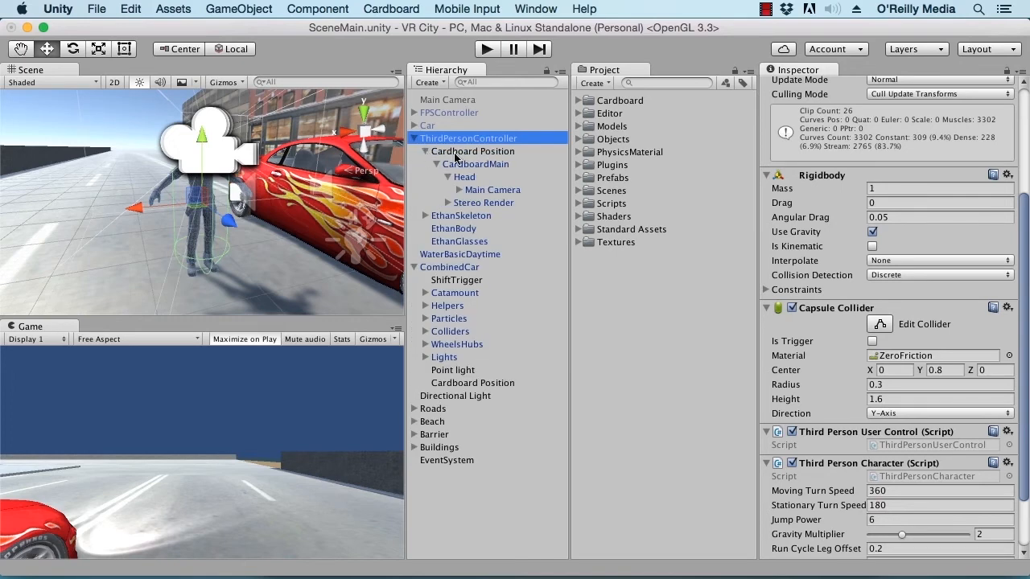
click(483, 165)
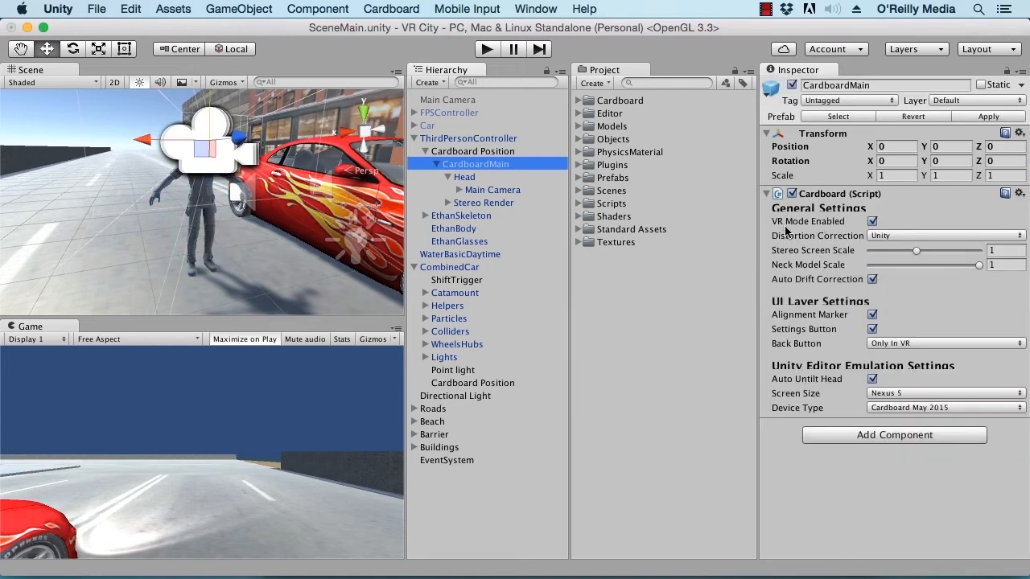
click(872, 221)
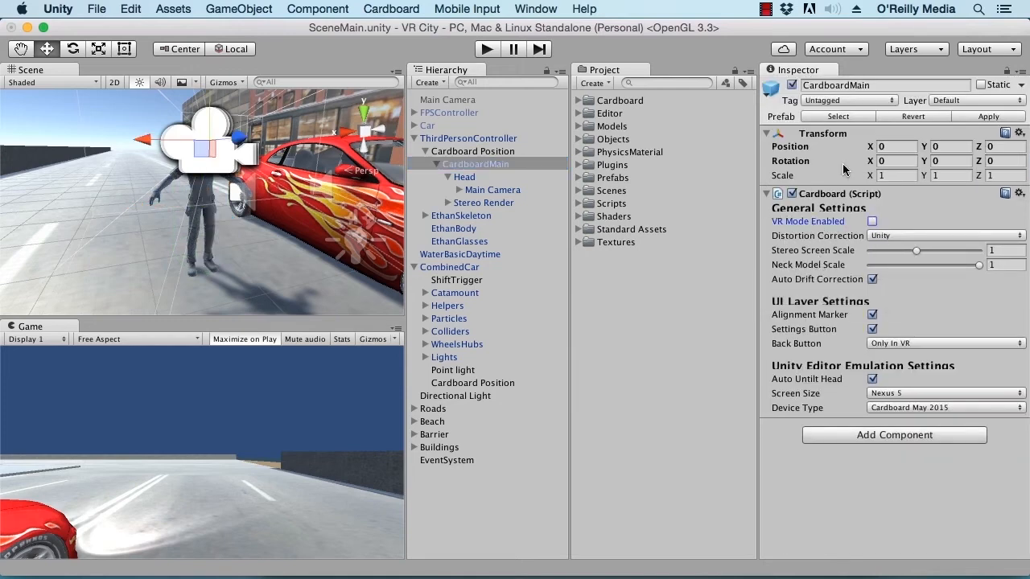
- Turn off Maximize on Play and mute the audio for the Game view, and run the scene in play mode
click(251, 339)
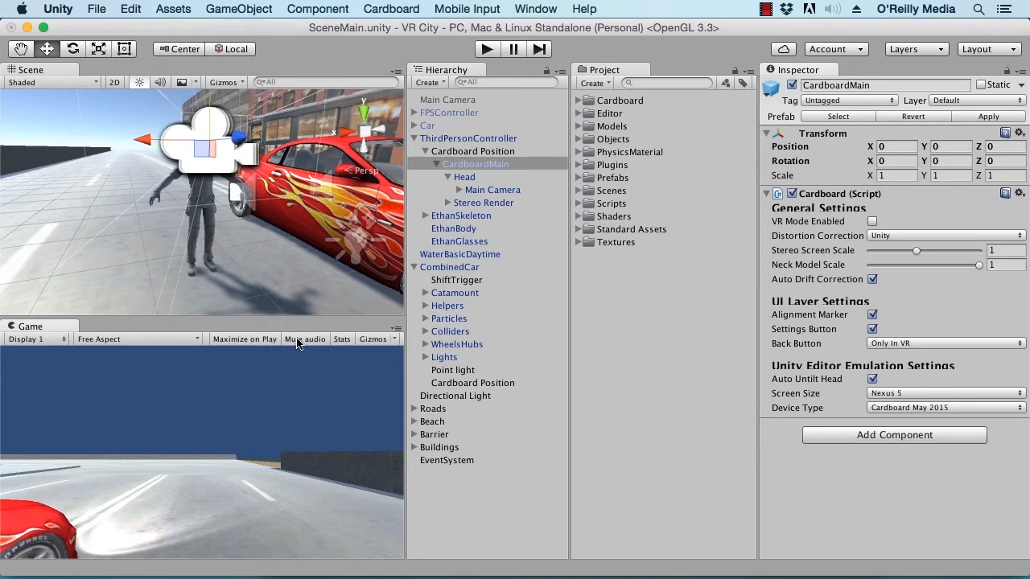
click(487, 50)
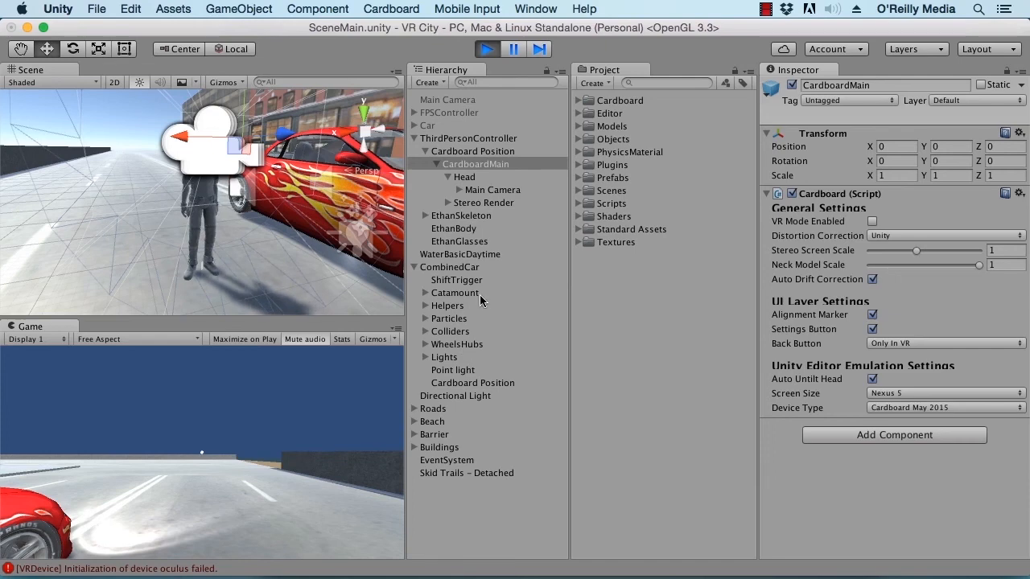
- Test the running view by framing and rotating the Main Camera under CardboardMain's Head, and stop play mode
click(487, 191)
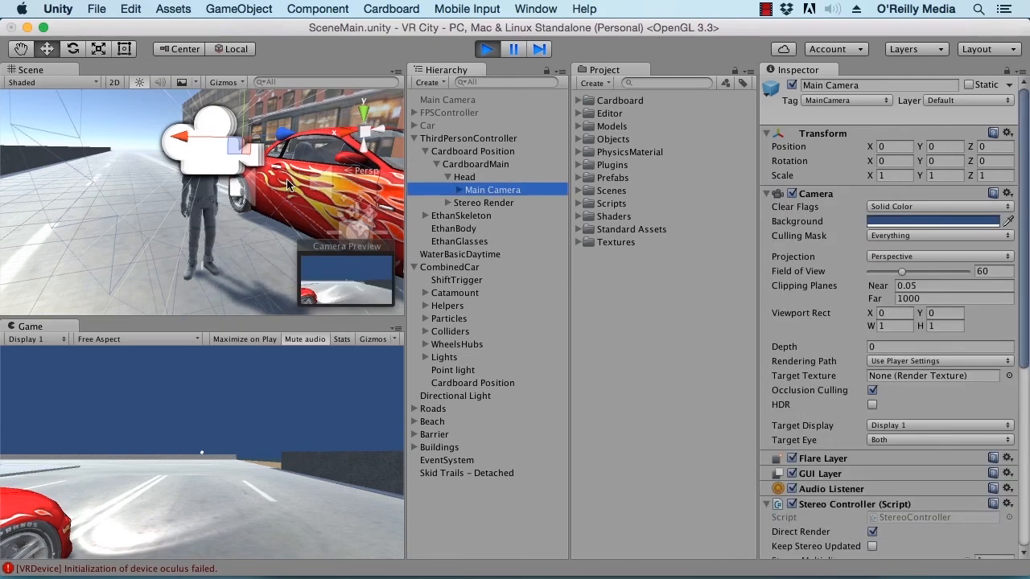
key(f)
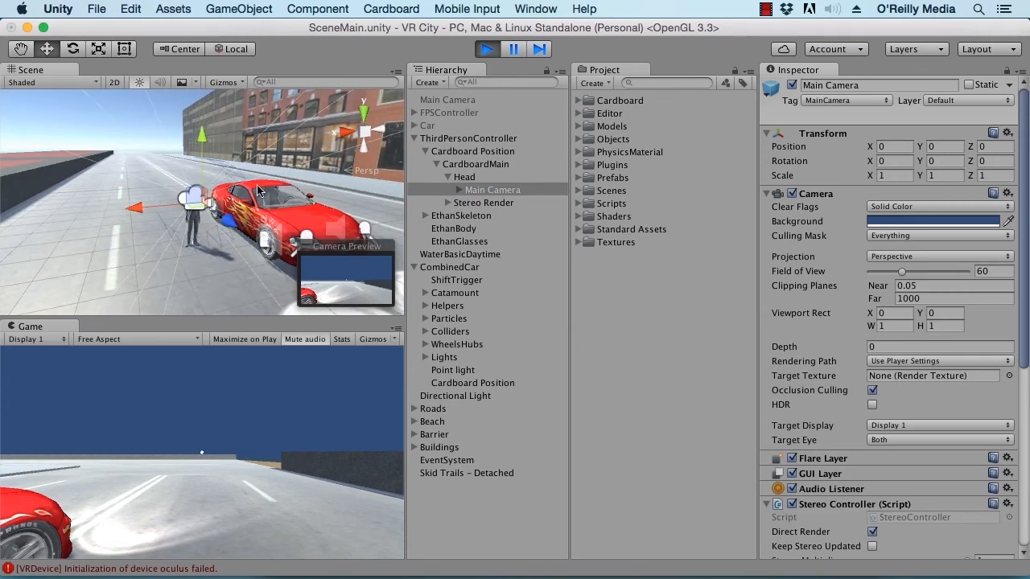
click(73, 50)
drag(228, 192, 251, 221)
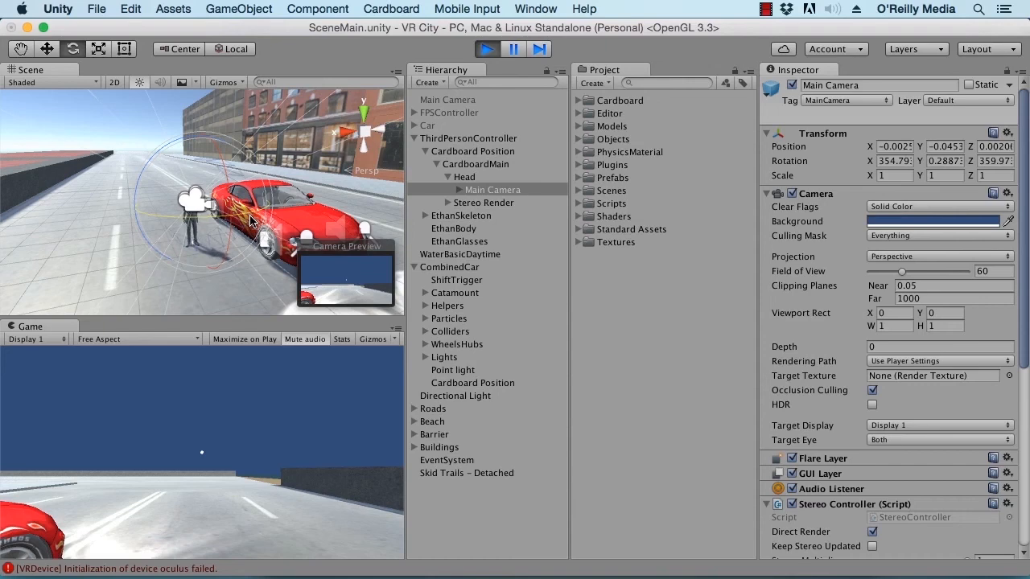
click(488, 52)
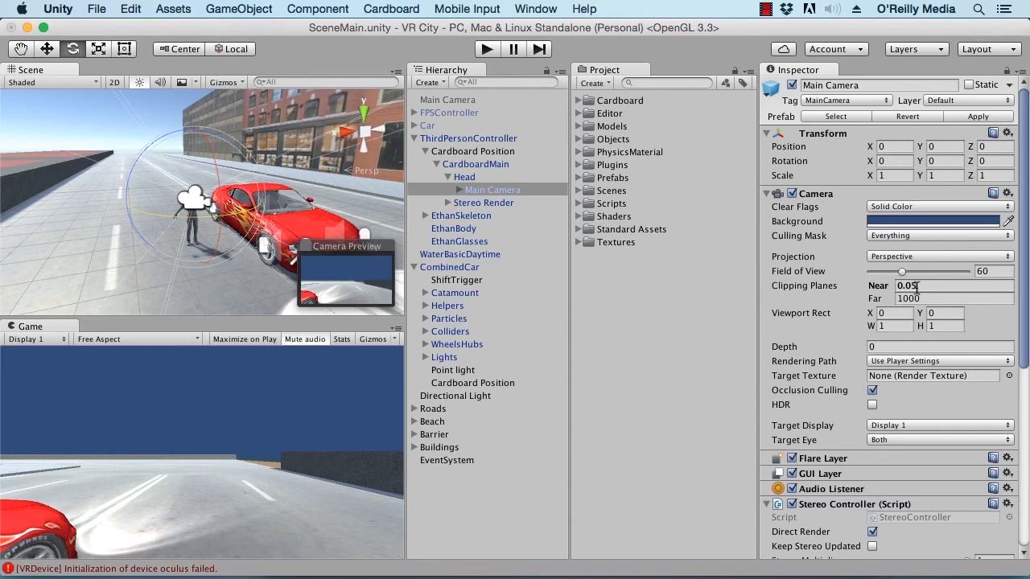
- Set the near clipping plane of the Main Camera under CardboardMain's Head to 0.1
click(905, 286)
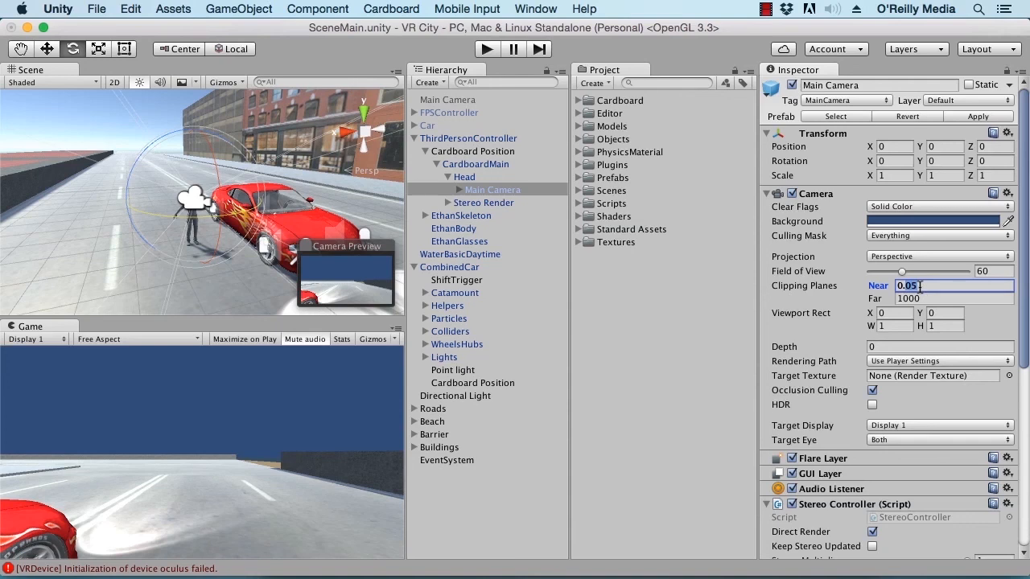
text(0.1)
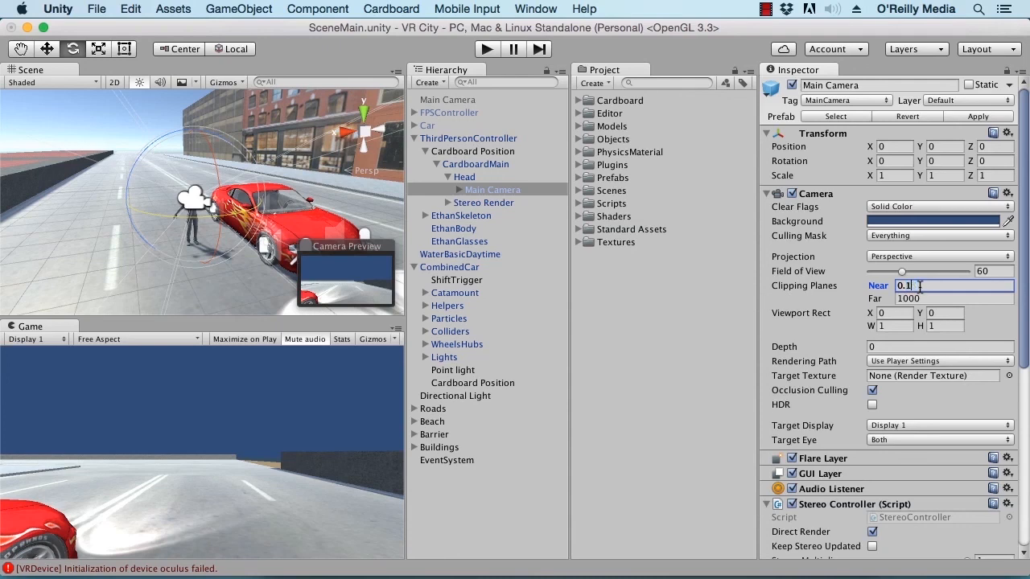